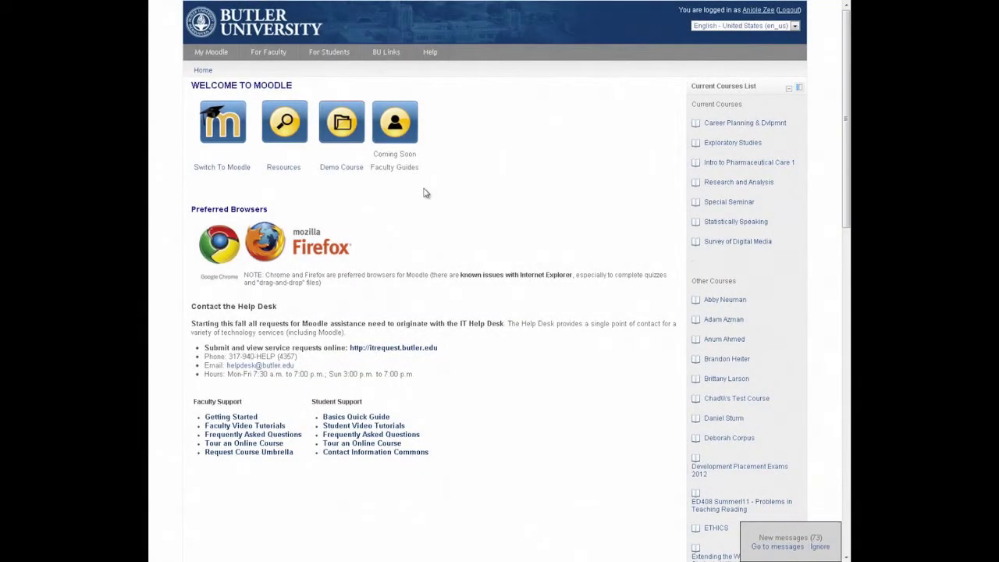
Dock the Main menu block, display its contents from the dock, and return it to its place on the page.
{"action": "scroll", "coordinate": [425, 193], "scroll_direction": "down", "scroll_amount": 15}
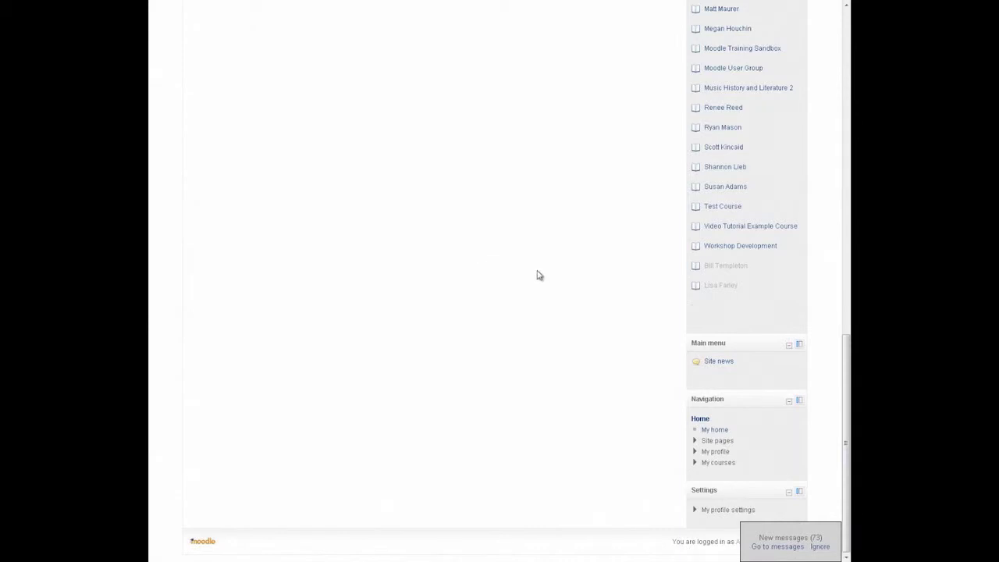
{"action": "left_click", "coordinate": [800, 346]}
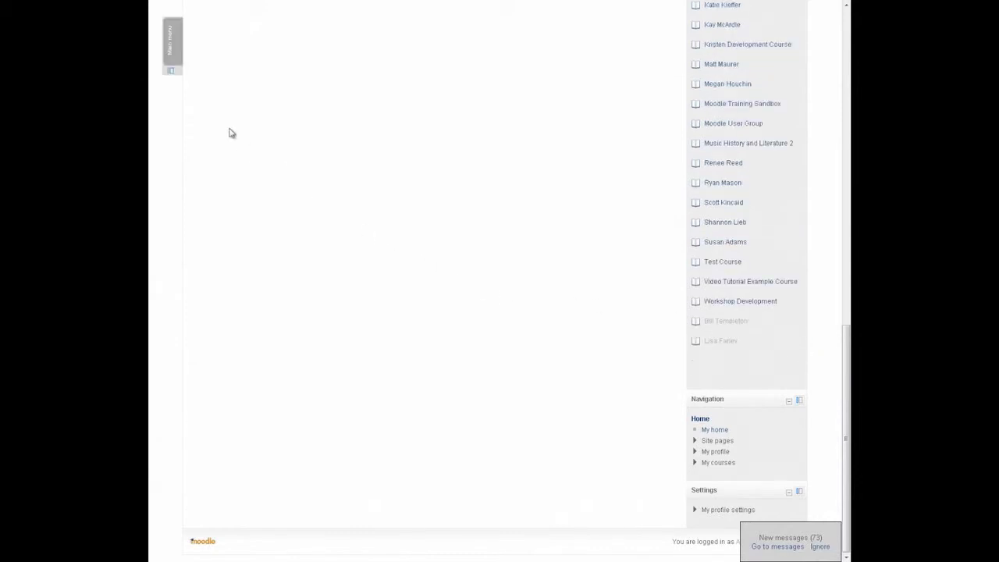
{"action": "left_click", "coordinate": [176, 53]}
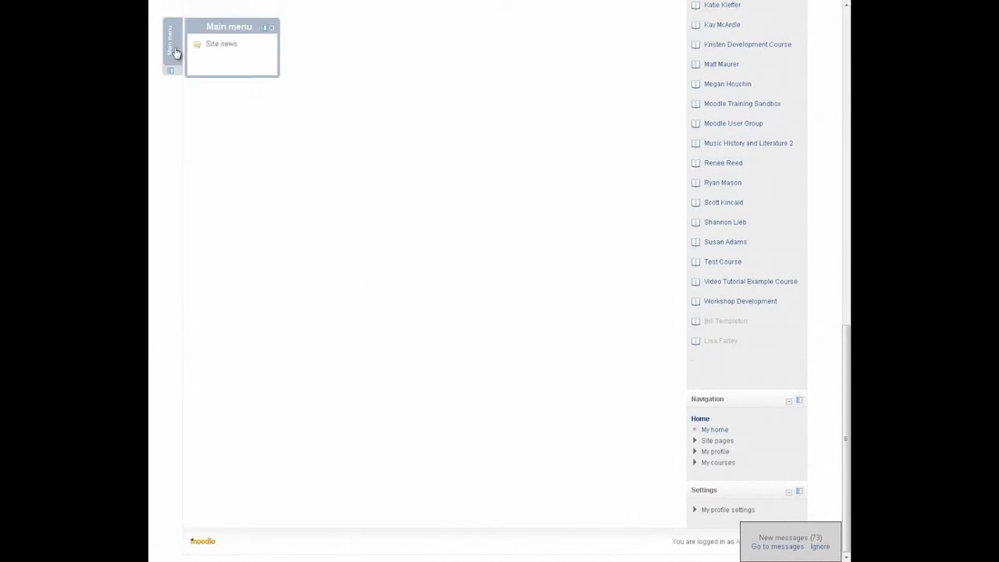
{"action": "left_click", "coordinate": [262, 27]}
Dock the Navigation and Settings blocks at the side of the Moodle home page.
{"action": "scroll", "coordinate": [469, 308], "scroll_direction": "down", "scroll_amount": 2}
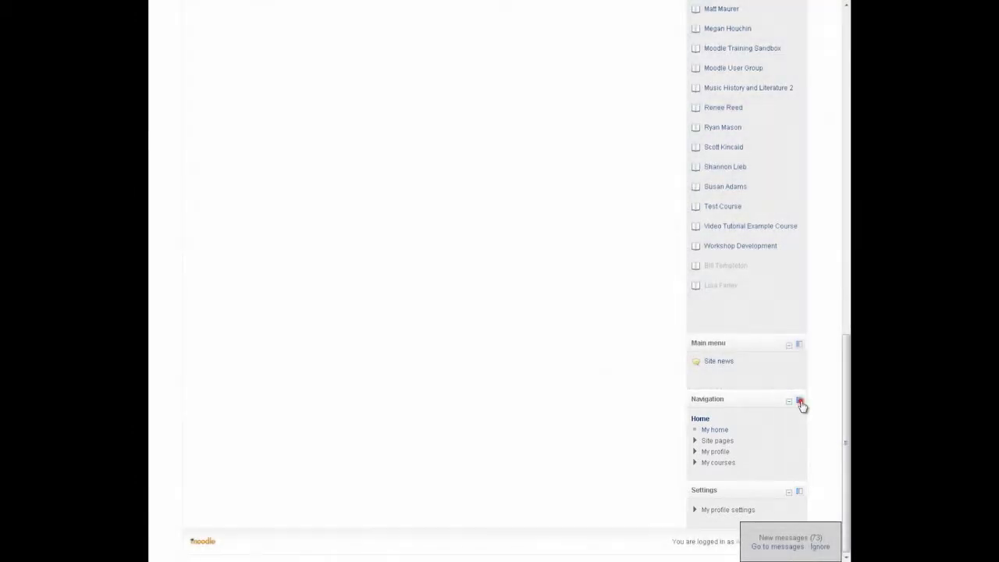
{"action": "left_click", "coordinate": [799, 401]}
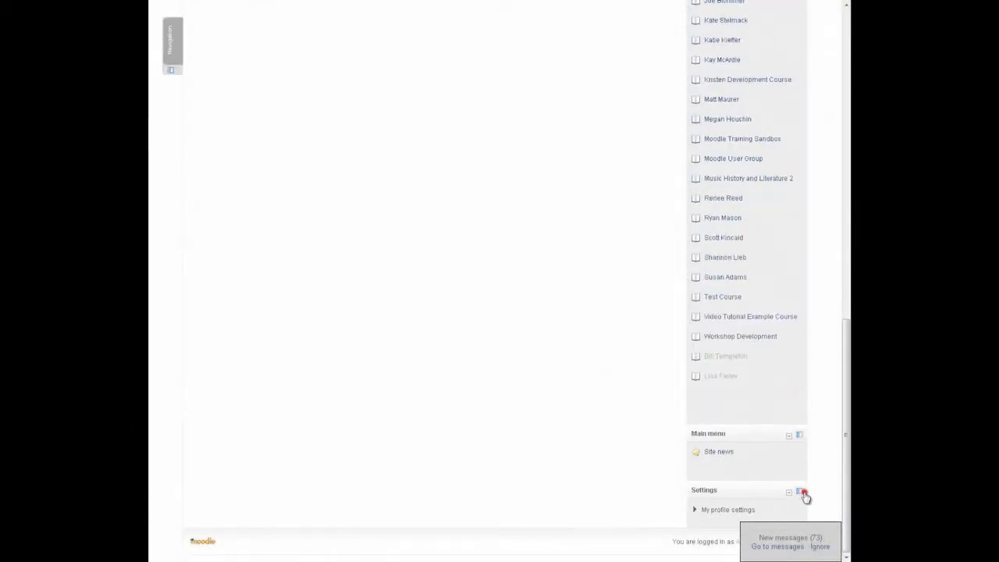
{"action": "left_click", "coordinate": [800, 490]}
Expand My profile in the docked Navigation block and view the profile page.
{"action": "scroll", "coordinate": [552, 476], "scroll_direction": "up", "scroll_amount": 3}
{"action": "scroll", "coordinate": [551, 476], "scroll_direction": "up", "scroll_amount": 10}
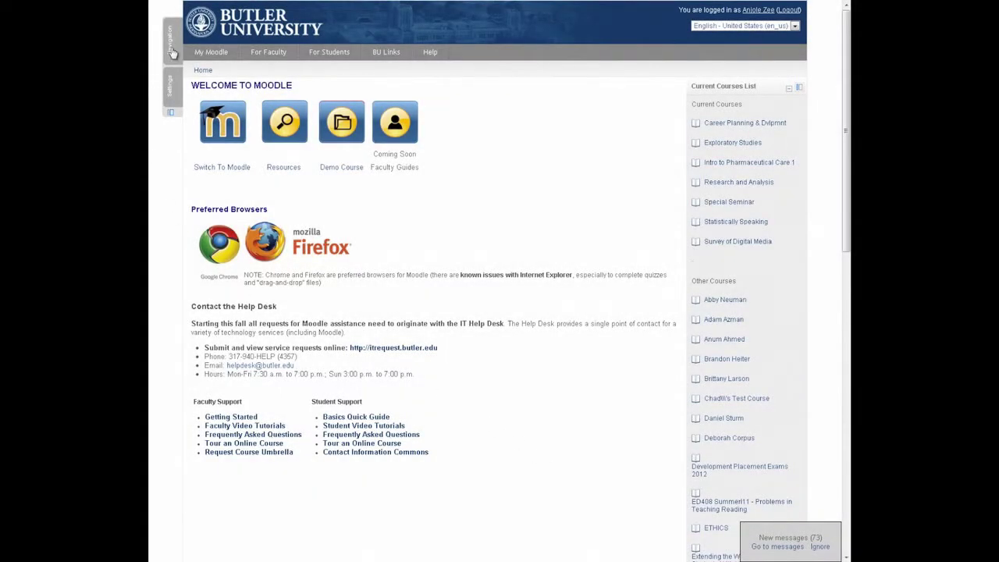
{"action": "mouse_move", "coordinate": [173, 52]}
{"action": "left_click", "coordinate": [222, 75]}
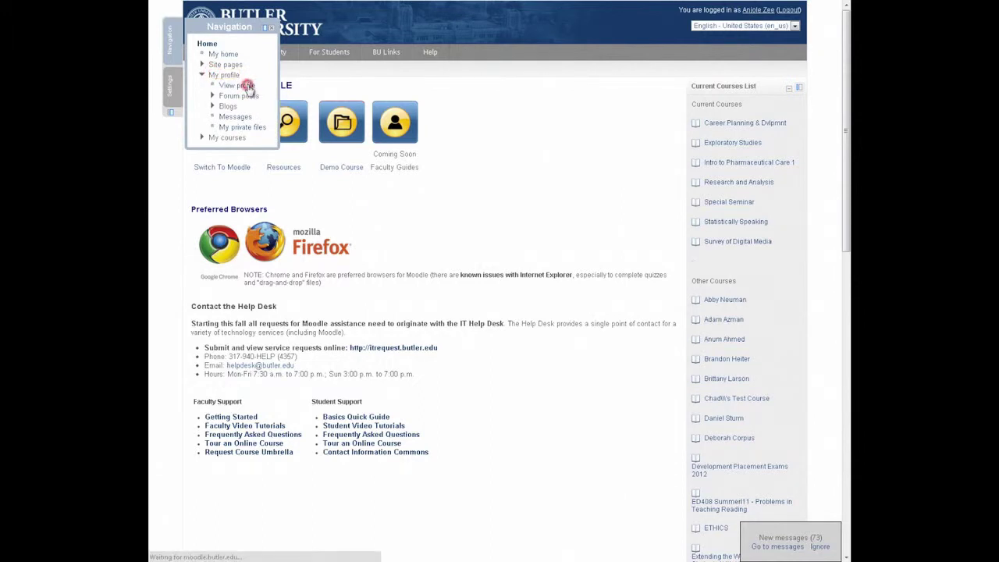
{"action": "left_click", "coordinate": [248, 88]}
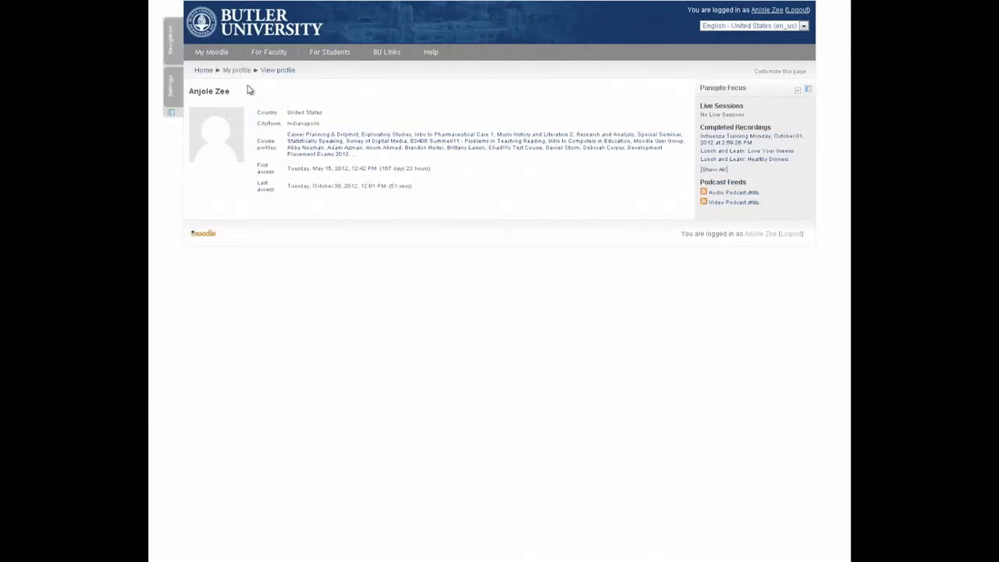
Open the profile for editing, look through its fields down to the optional section, and update the profile.
{"action": "left_click", "coordinate": [173, 88]}
{"action": "left_click", "coordinate": [224, 104]}
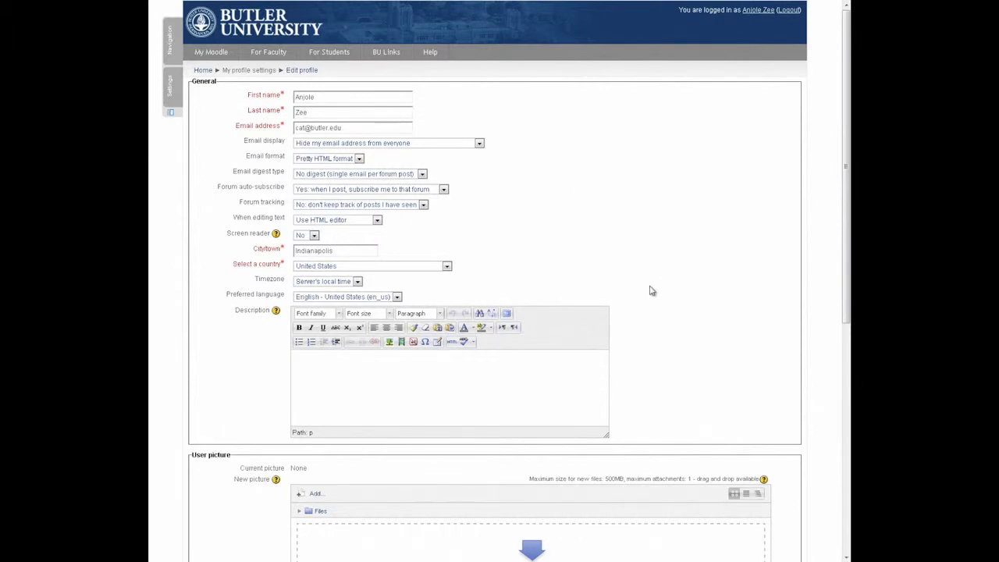
{"action": "scroll", "coordinate": [652, 291], "scroll_direction": "down", "scroll_amount": 5}
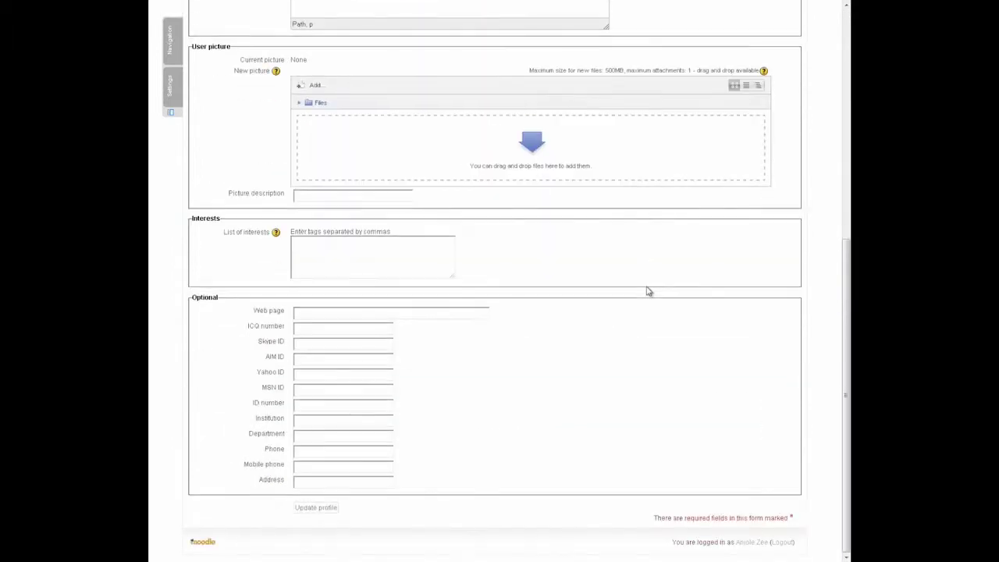
{"action": "left_click", "coordinate": [316, 508]}
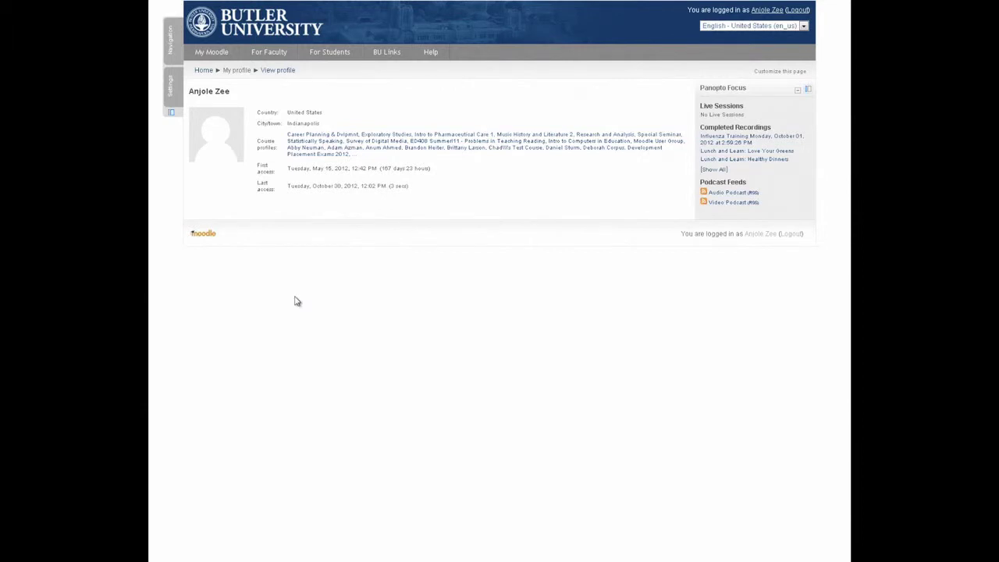
Open the messaging settings, review the notification methods for incoming messages, and save them.
{"action": "left_click", "coordinate": [179, 94]}
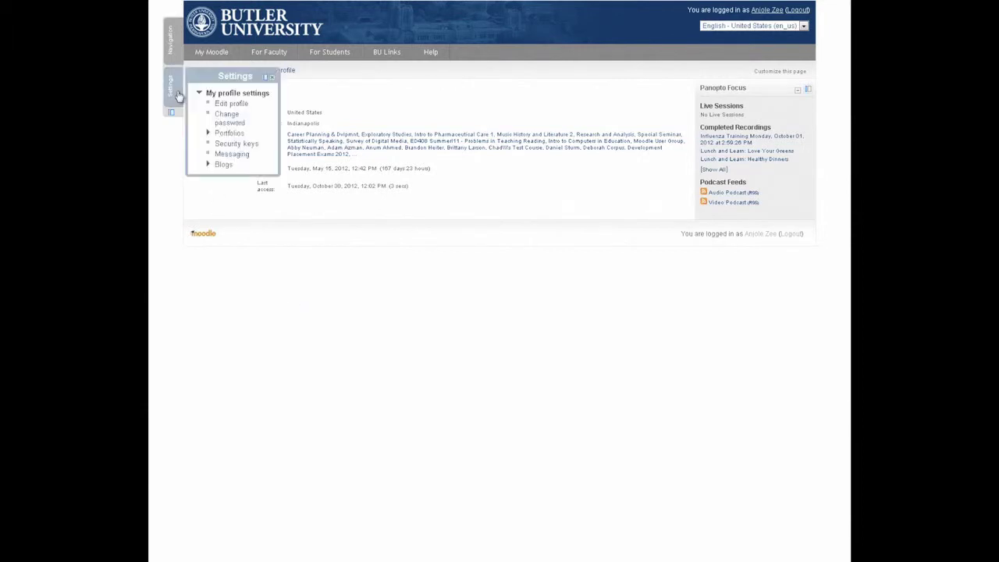
{"action": "left_click", "coordinate": [231, 154]}
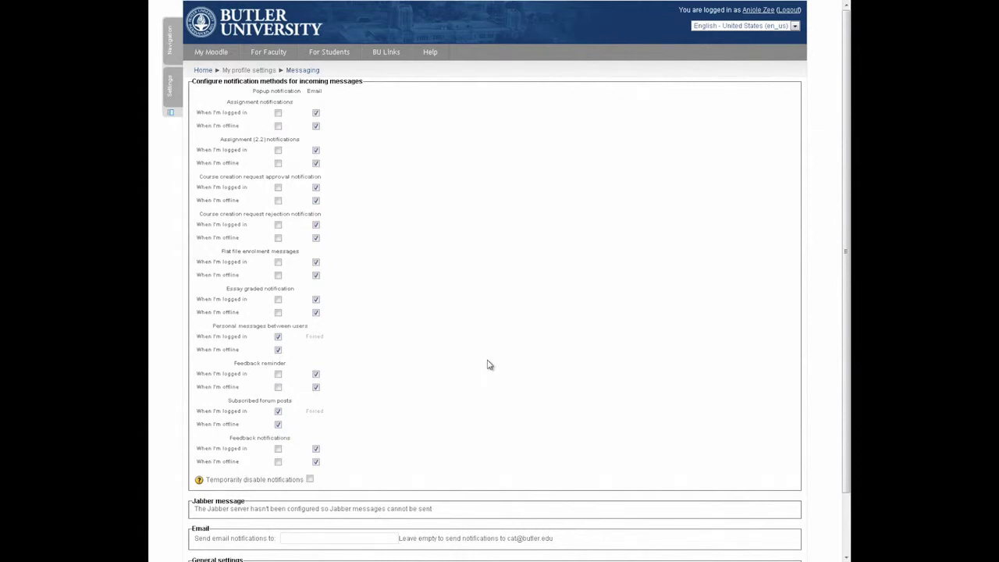
{"action": "scroll", "coordinate": [490, 365], "scroll_direction": "down", "scroll_amount": 2}
{"action": "left_click", "coordinate": [488, 524]}
Open the My home page, and expand Site pages and the Fall 2012 group of My courses in the Navigation block.
{"action": "mouse_move", "coordinate": [167, 53]}
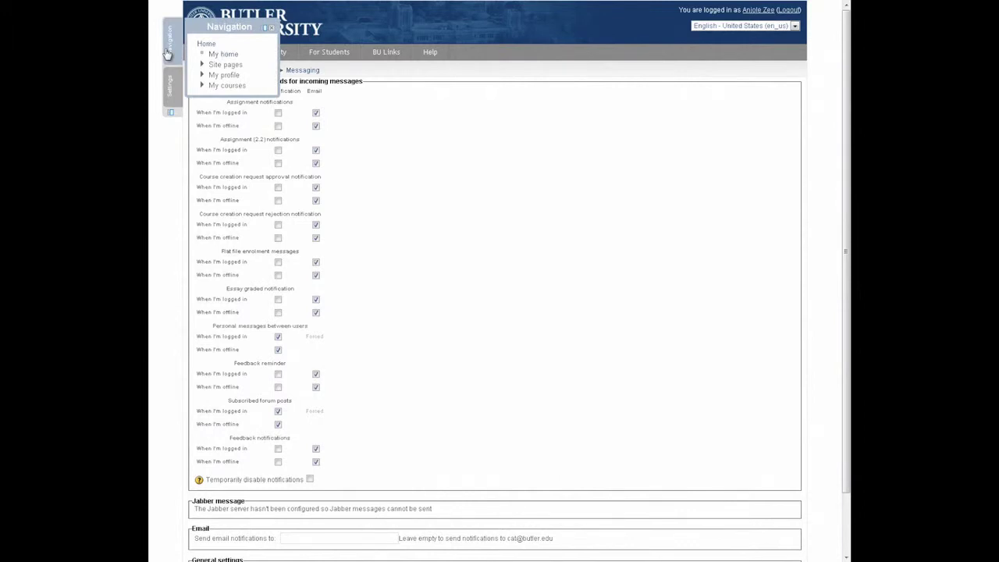
{"action": "left_click", "coordinate": [221, 54]}
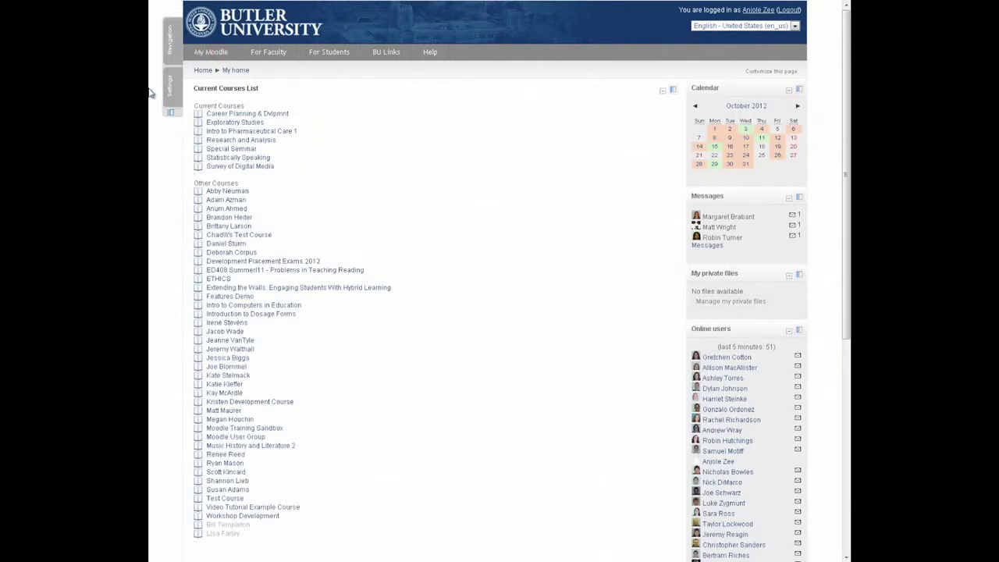
{"action": "mouse_move", "coordinate": [169, 55]}
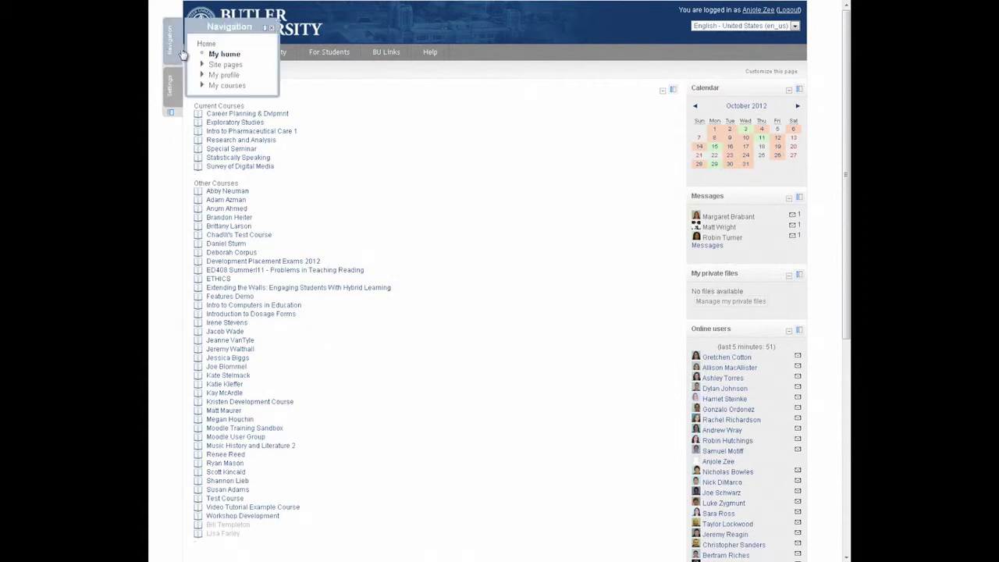
{"action": "left_click", "coordinate": [211, 66]}
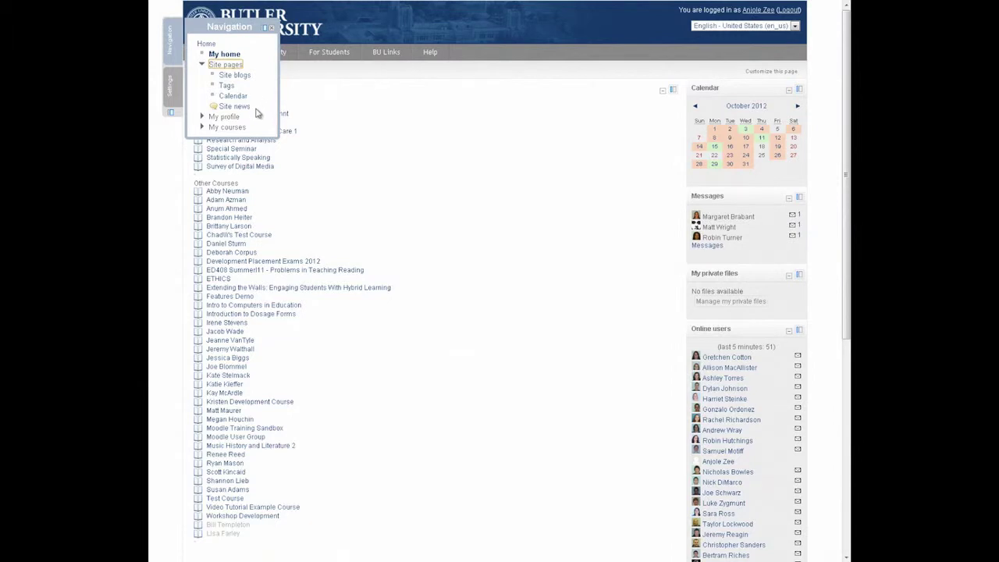
{"action": "left_click", "coordinate": [244, 129]}
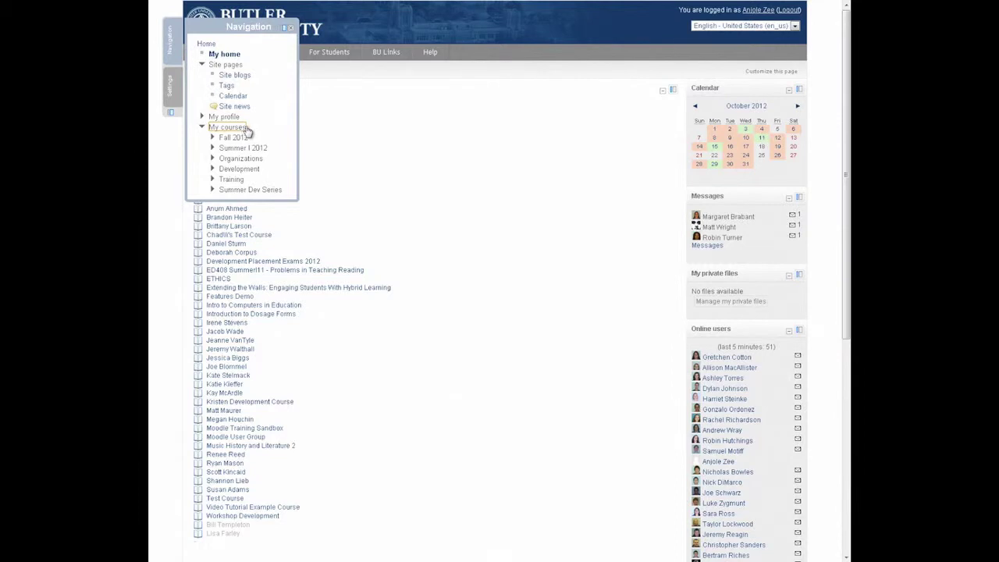
{"action": "left_click", "coordinate": [246, 138]}
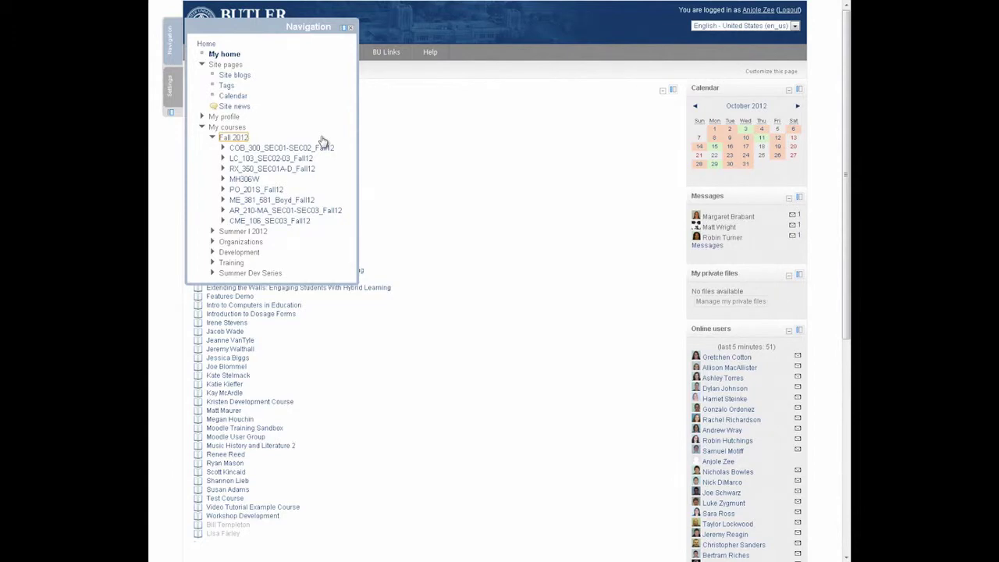
Return to the site home page and open the Video Tutorial course from the Development category.
{"action": "left_click", "coordinate": [242, 14]}
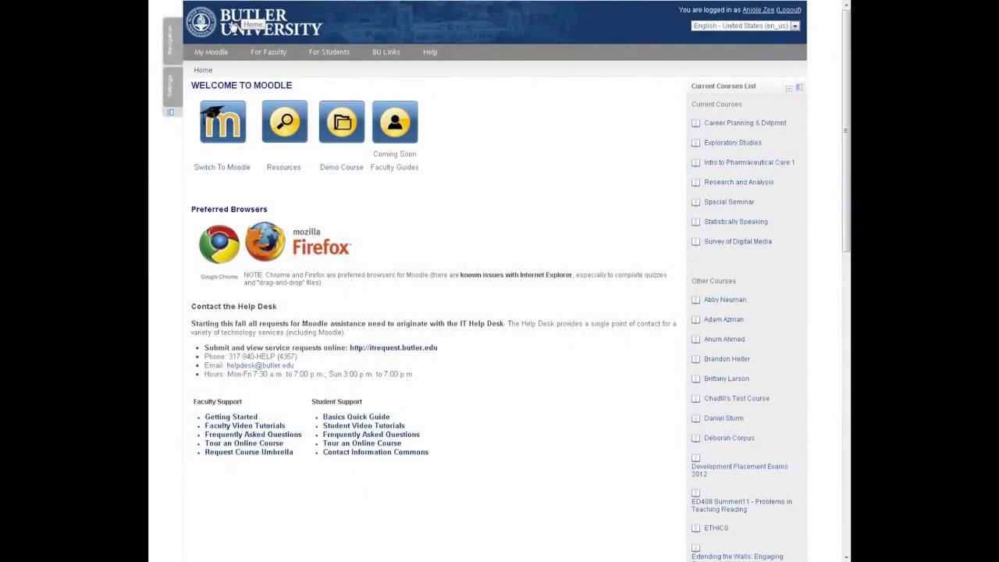
{"action": "mouse_move", "coordinate": [219, 55]}
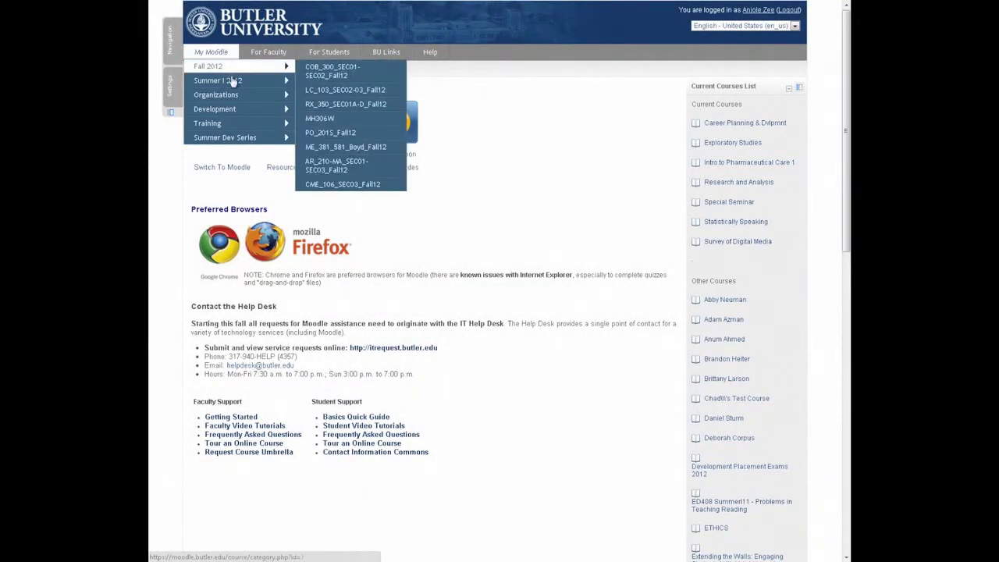
{"action": "mouse_move", "coordinate": [242, 109]}
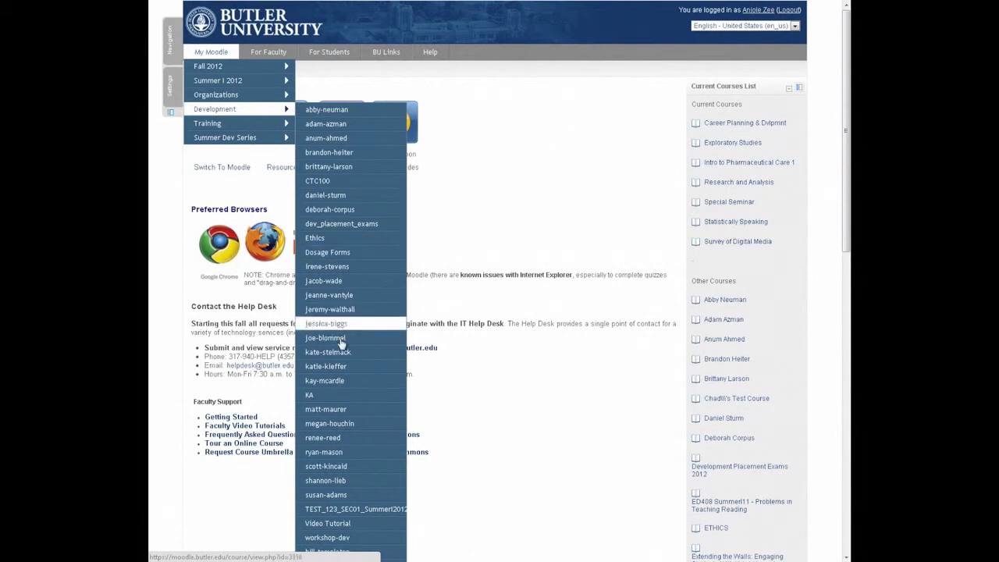
{"action": "left_click", "coordinate": [347, 524]}
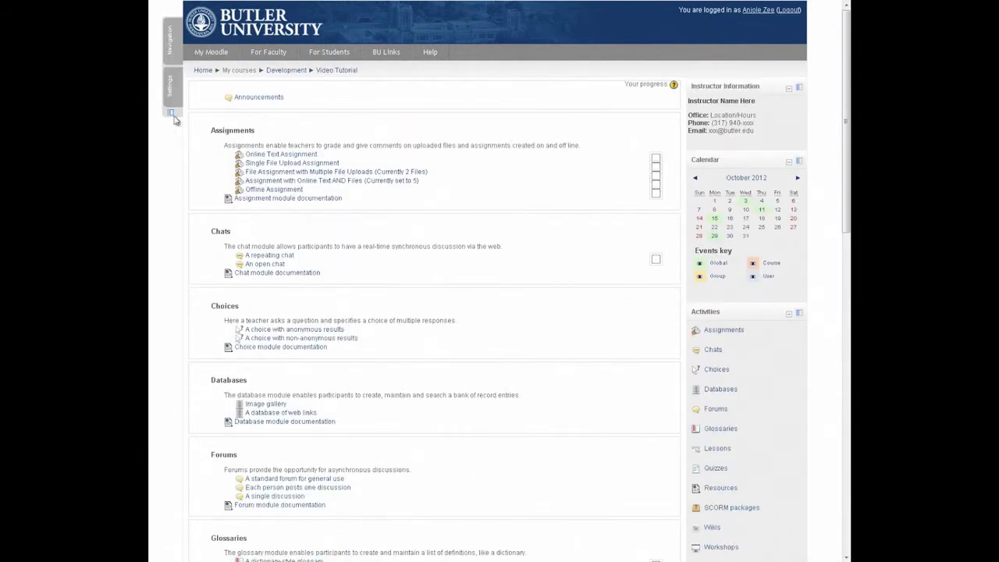
Expand My profile settings and its Blogs options in the course's Settings block.
{"action": "mouse_move", "coordinate": [170, 93]}
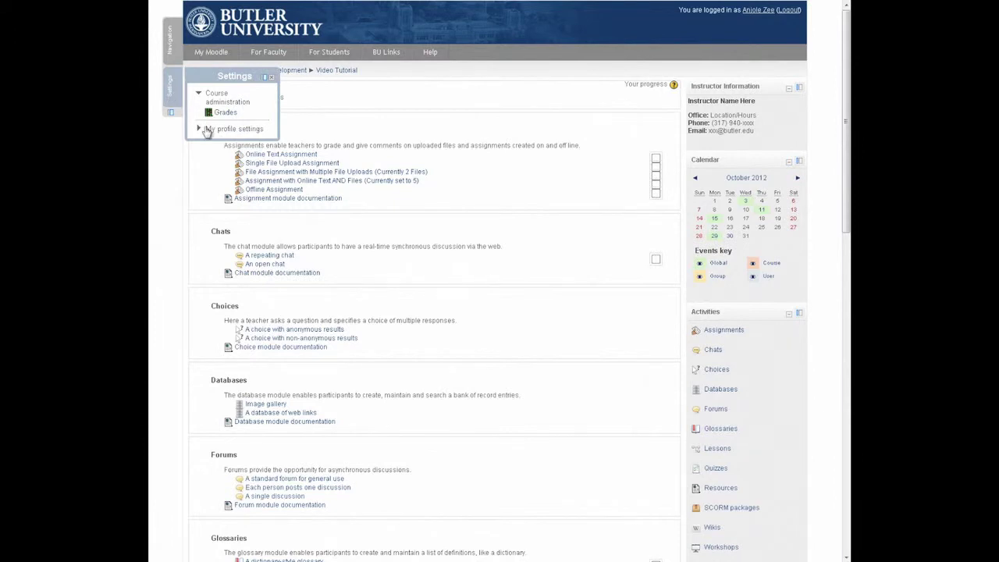
{"action": "left_click", "coordinate": [203, 130]}
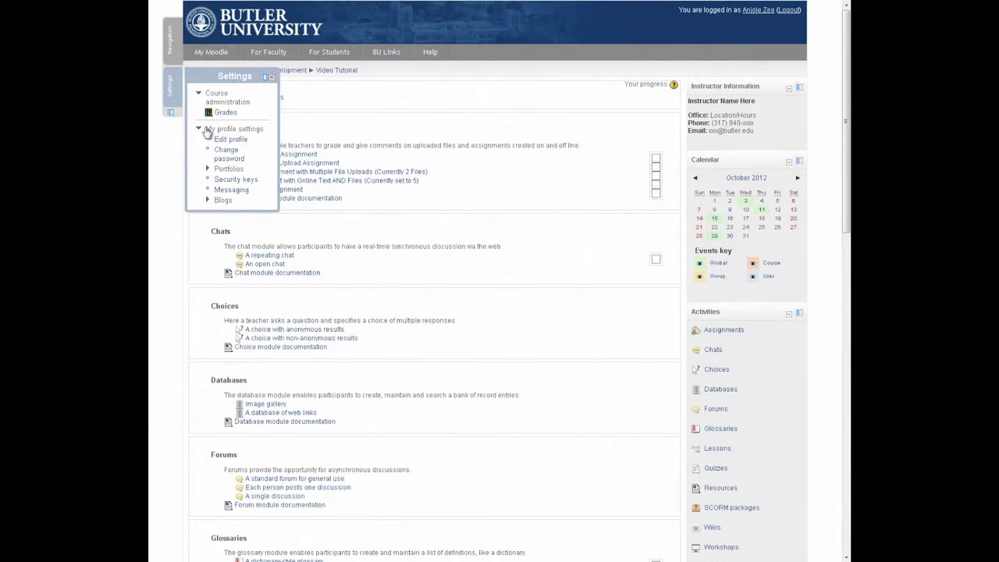
{"action": "left_click", "coordinate": [221, 200]}
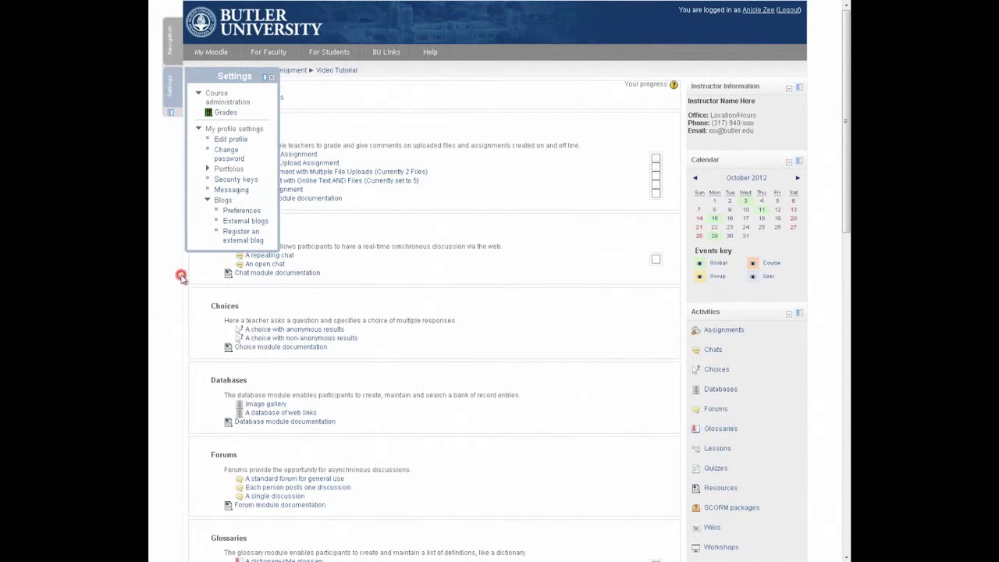
View the Self Service Registration, Spring 2013 entry in the course's upcoming events and return to the course page.
{"action": "scroll", "coordinate": [450, 300], "scroll_direction": "down", "scroll_amount": 1}
{"action": "scroll", "coordinate": [541, 297], "scroll_direction": "down", "scroll_amount": 6}
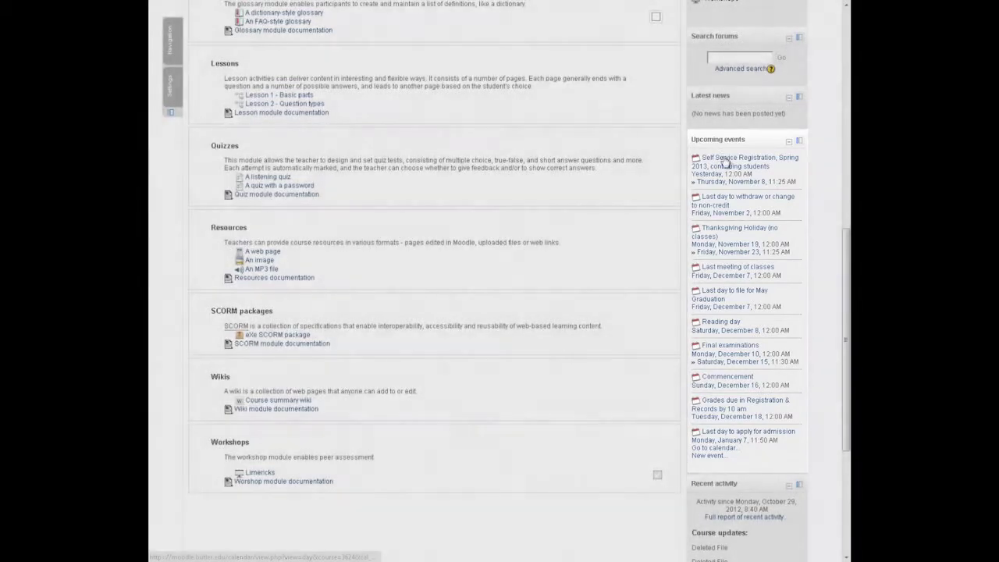
{"action": "left_click", "coordinate": [724, 160]}
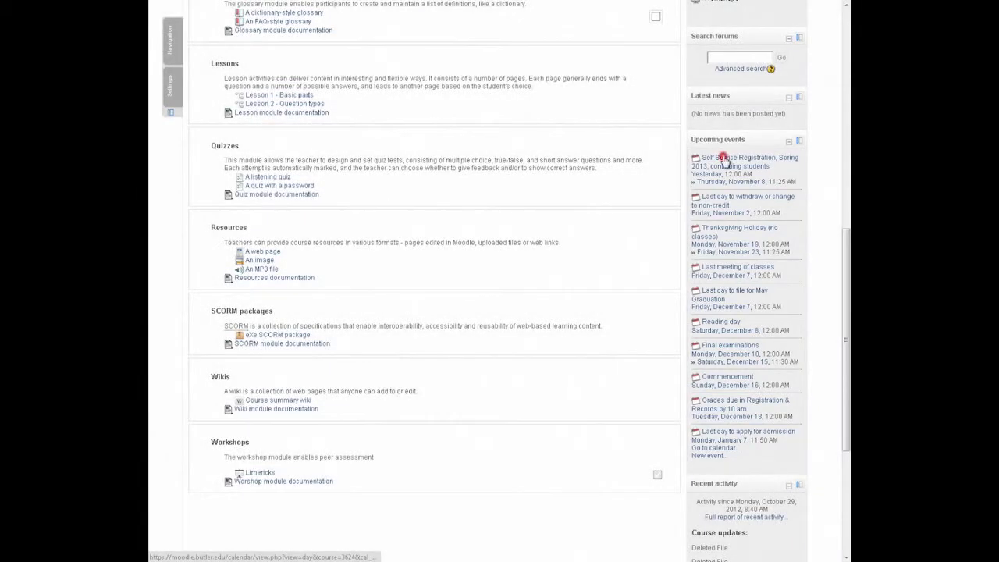
{"action": "key", "text": "alt+Left"}
View the October 29 event from the course calendar in day view and return to the course page.
{"action": "scroll", "coordinate": [726, 164], "scroll_direction": "up", "scroll_amount": 1}
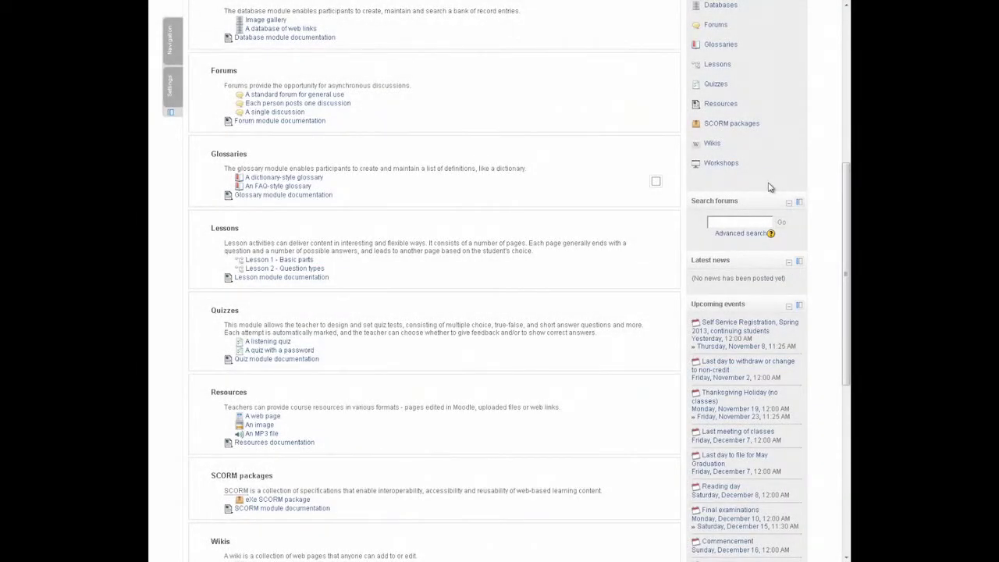
{"action": "scroll", "coordinate": [624, 273], "scroll_direction": "up", "scroll_amount": 6}
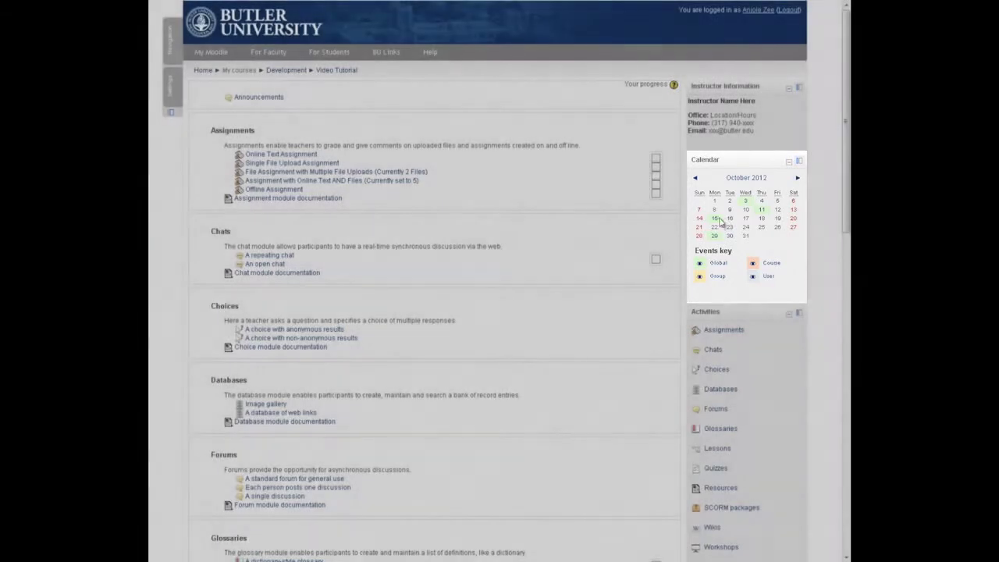
{"action": "mouse_move", "coordinate": [716, 221]}
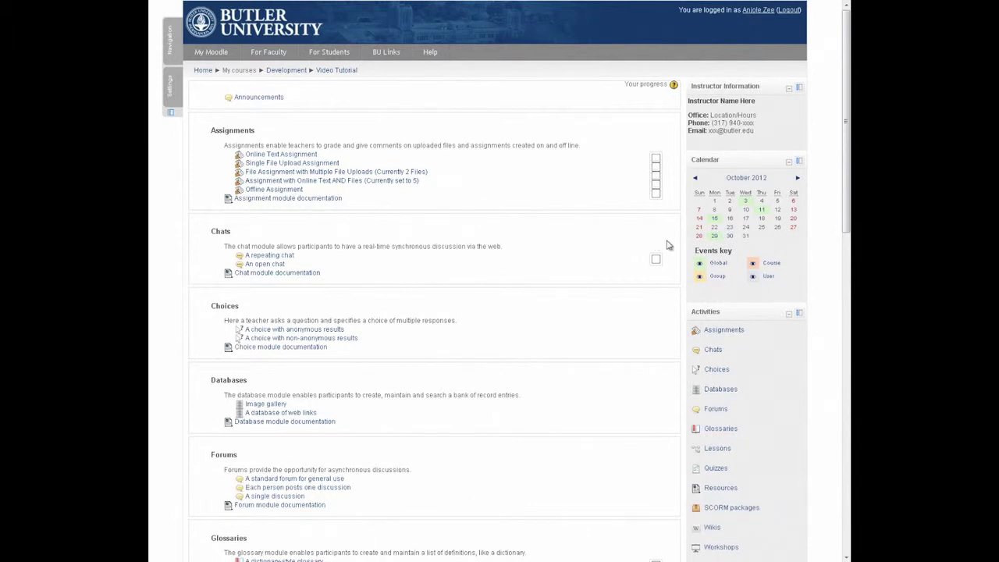
{"action": "mouse_move", "coordinate": [713, 243]}
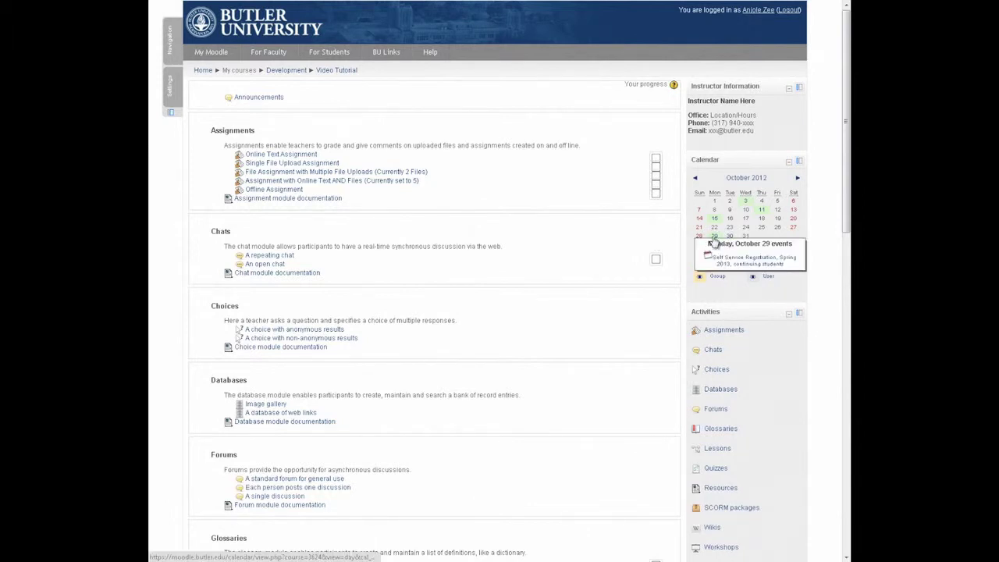
{"action": "left_click", "coordinate": [737, 262]}
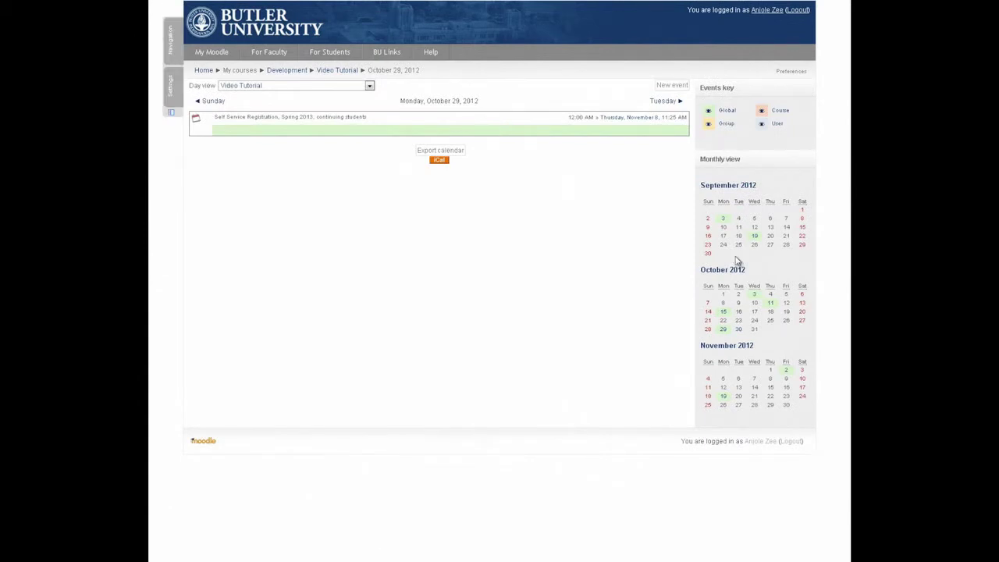
{"action": "key", "text": "alt+Left"}
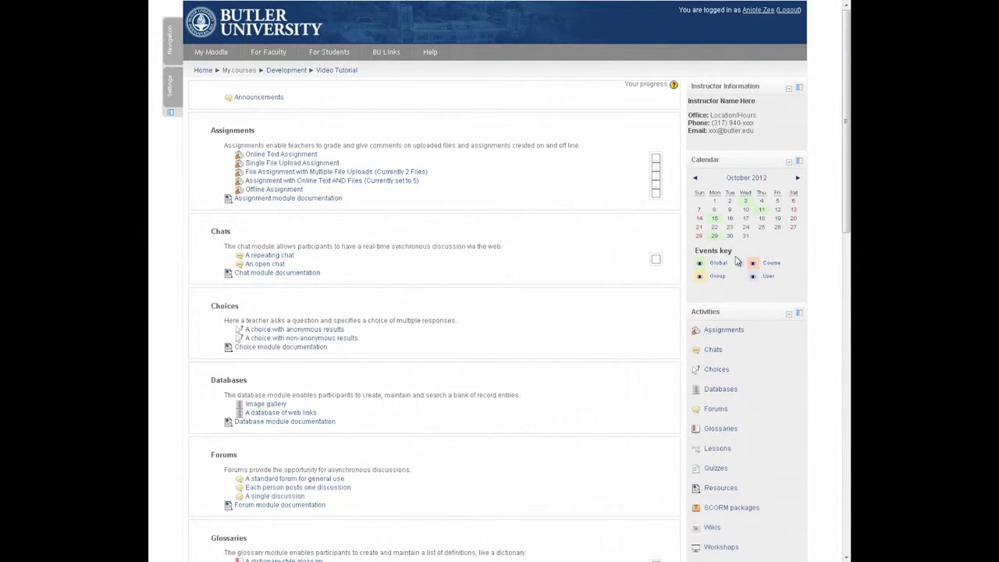
Save a submission without a file for the Single File Upload Assignment and tick it as complete on the Video Tutorial course page.
{"action": "left_click", "coordinate": [326, 163]}
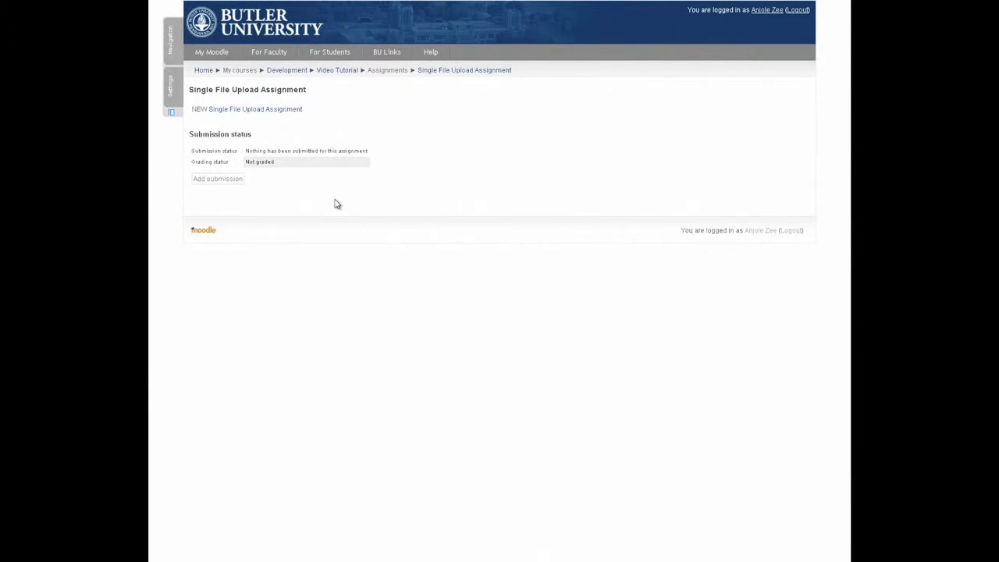
{"action": "left_click", "coordinate": [214, 180]}
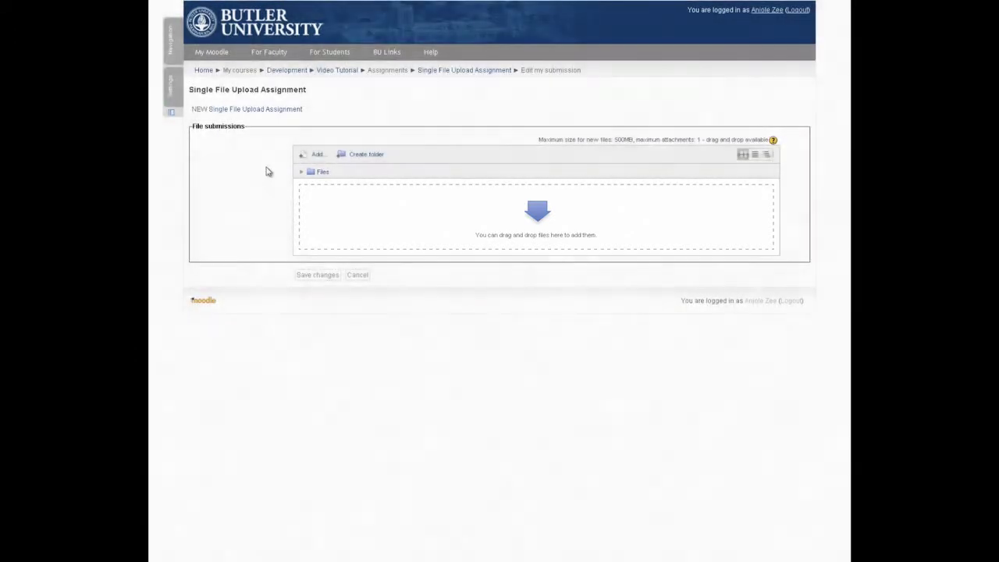
{"action": "left_click", "coordinate": [318, 276]}
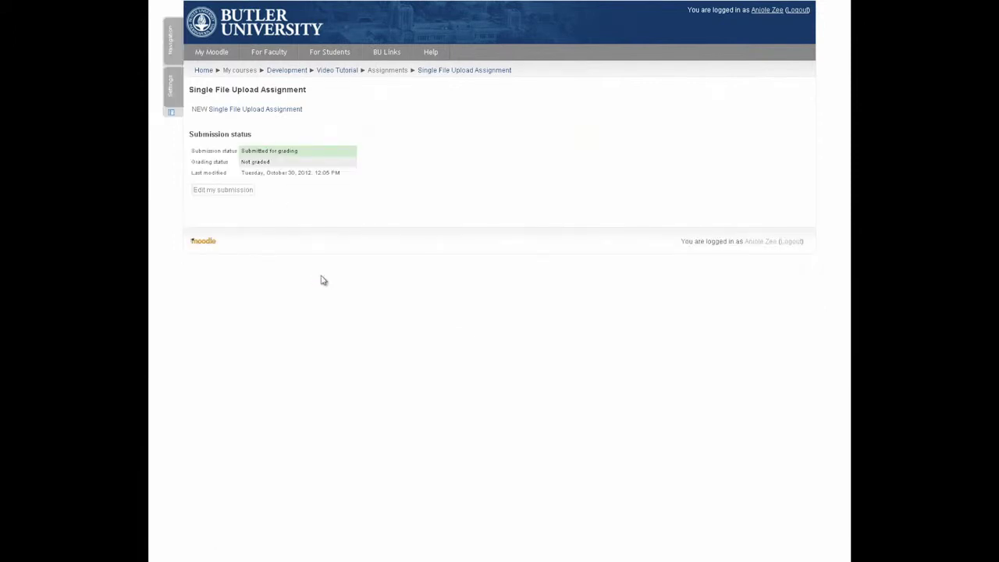
{"action": "left_click", "coordinate": [335, 70]}
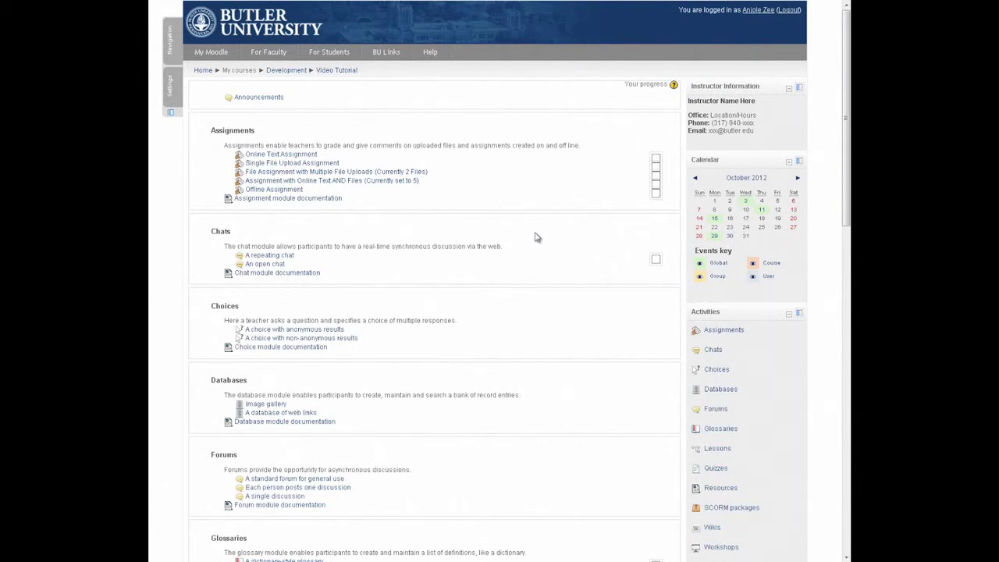
{"action": "left_click", "coordinate": [655, 168]}
View the course's grades in the User report and switch to the Overview report, checking the available report views.
{"action": "mouse_move", "coordinate": [166, 93]}
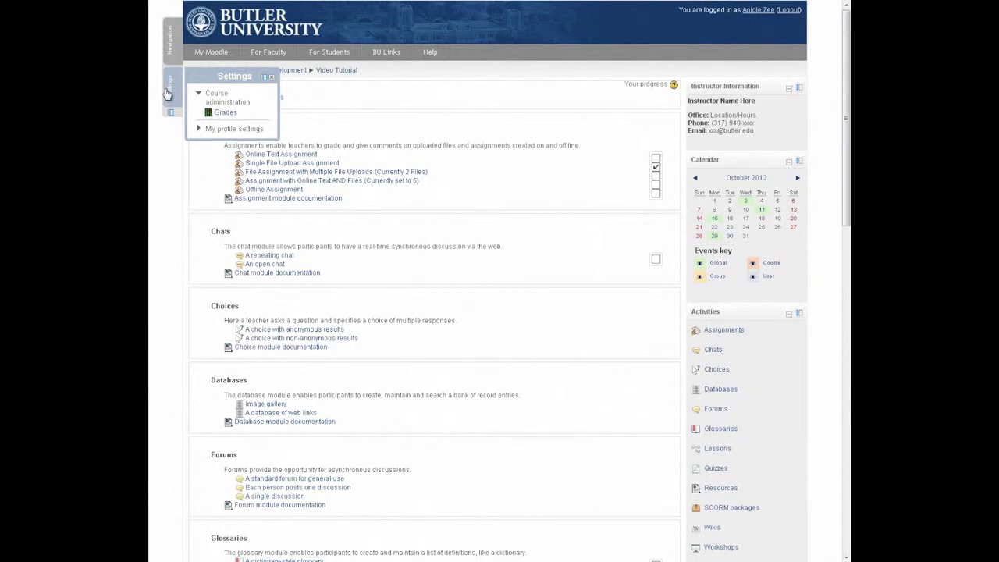
{"action": "left_click", "coordinate": [227, 113]}
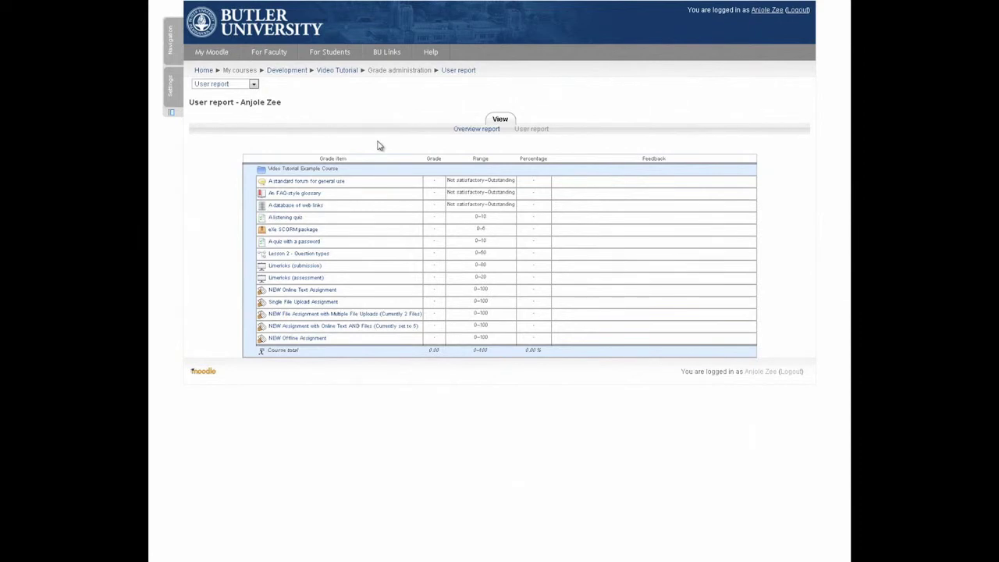
{"action": "left_click", "coordinate": [460, 130]}
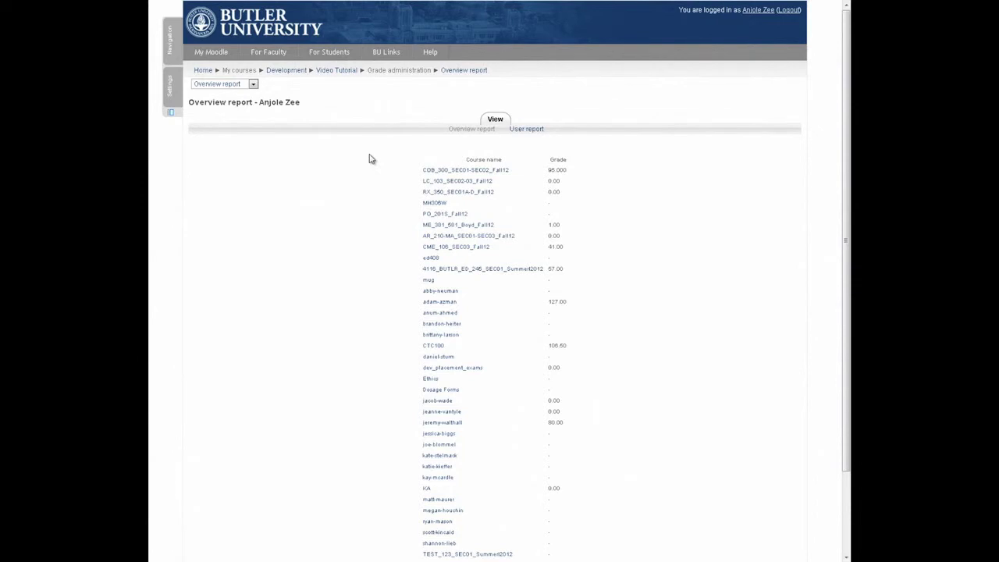
{"action": "left_click", "coordinate": [253, 84]}
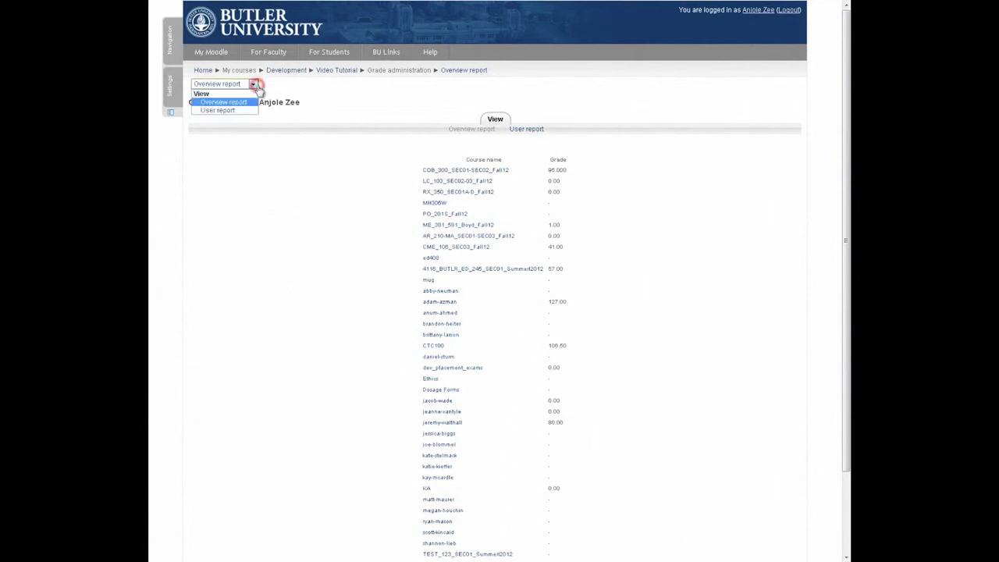
{"action": "left_click", "coordinate": [344, 162]}
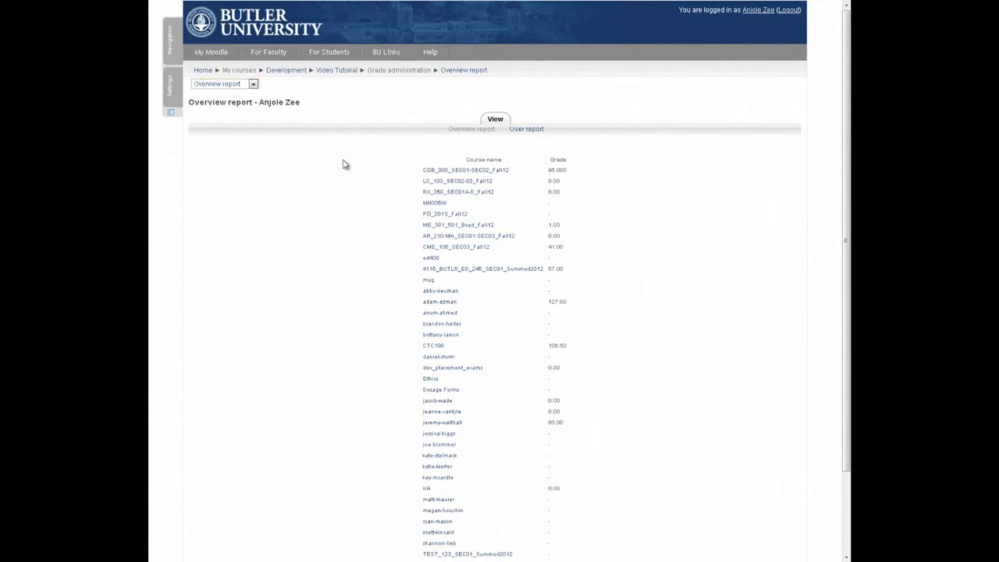